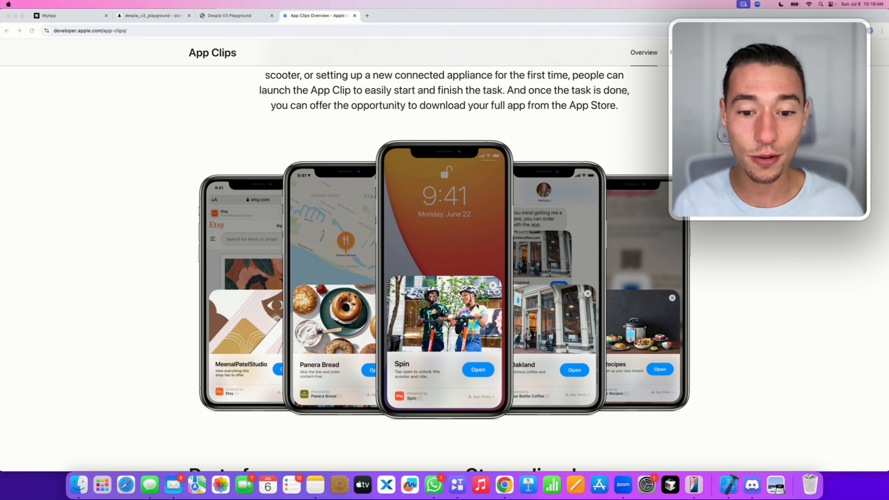
# - Read through Apple's App Clips overview, covering the example clips, full app download, Apple Pay and Sign in with Apple sections
pyautogui.scroll(-5, 491, 312)
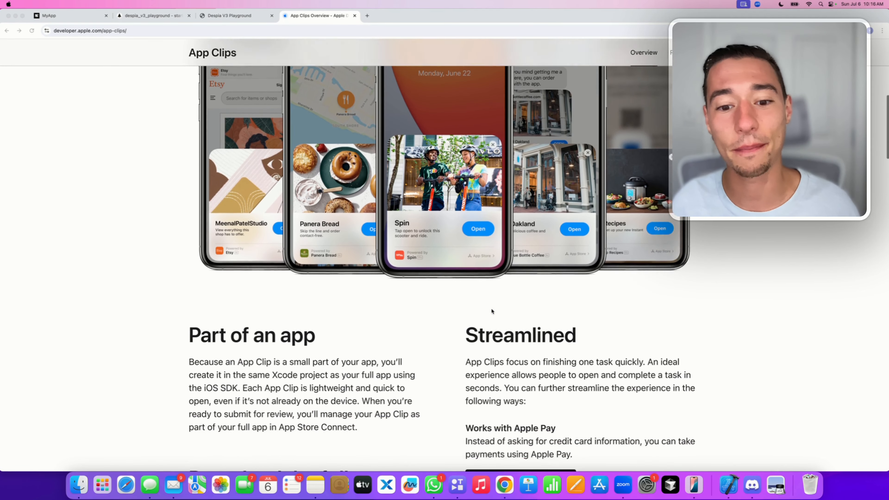
pyautogui.scroll(2, 492, 311)
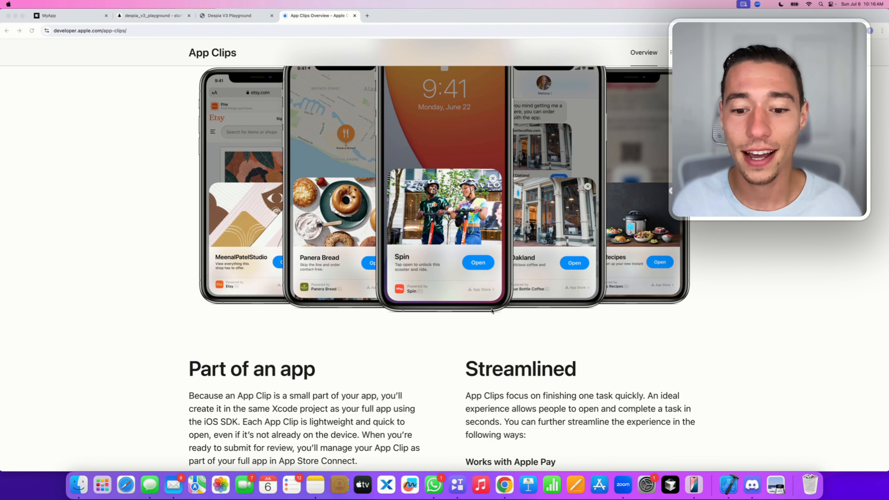
pyautogui.scroll(-5, 492, 311)
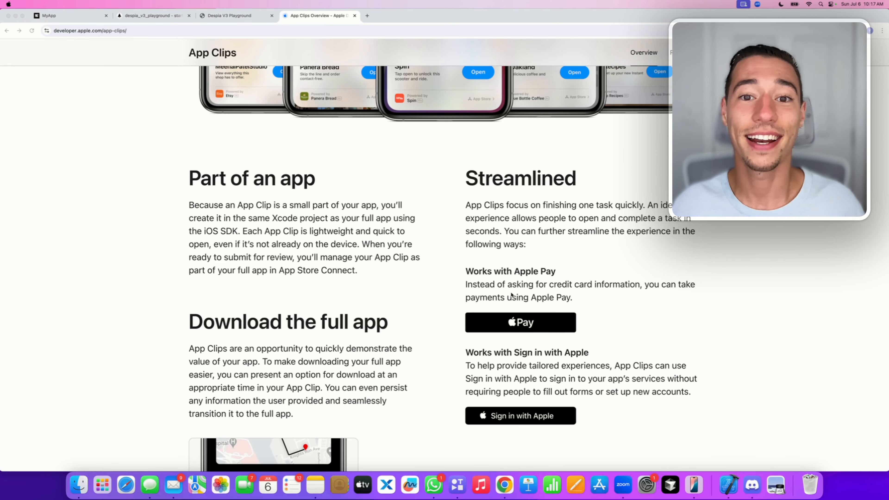
pyautogui.scroll(-5, 459, 368)
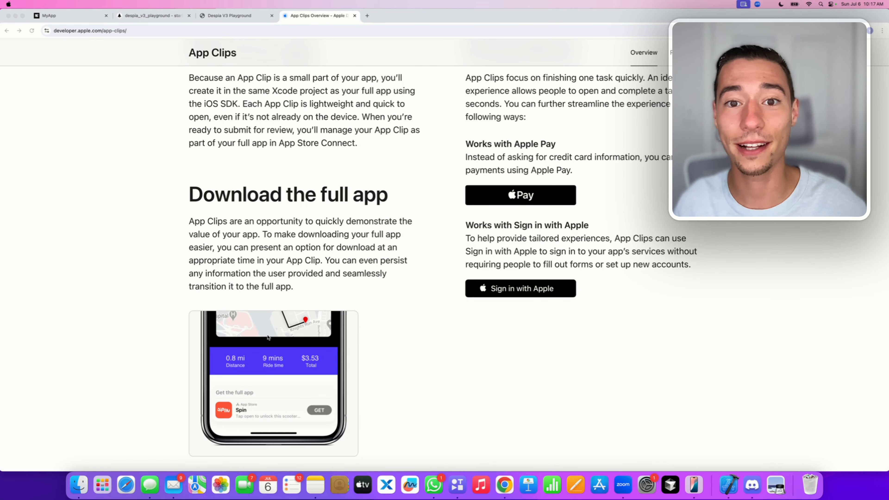
pyautogui.scroll(10, 322, 298)
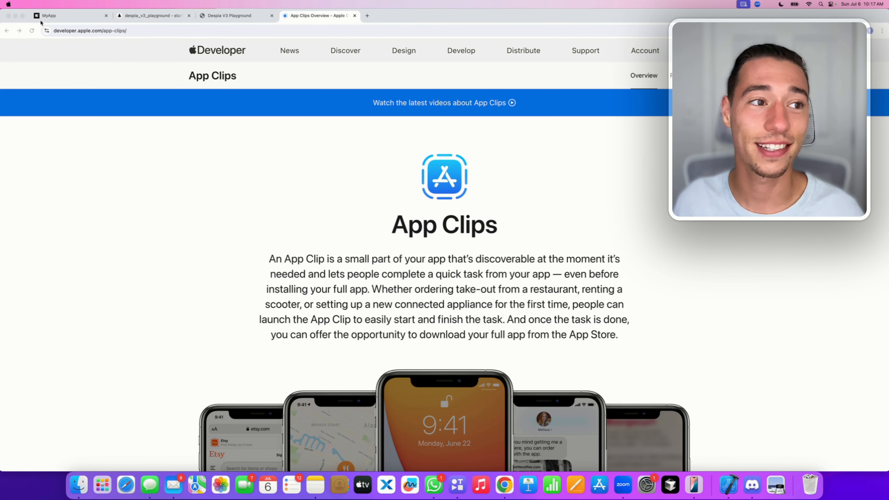
# - Switch to the MyApp project in Despia Studio and enable Open Web App Links in your App among the hardcoded addons
pyautogui.click(63, 16)
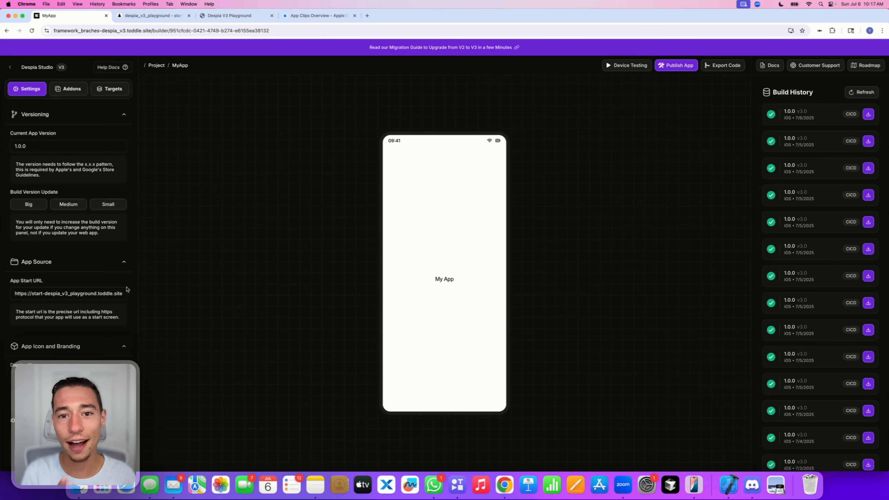
pyautogui.scroll(-15, 127, 289)
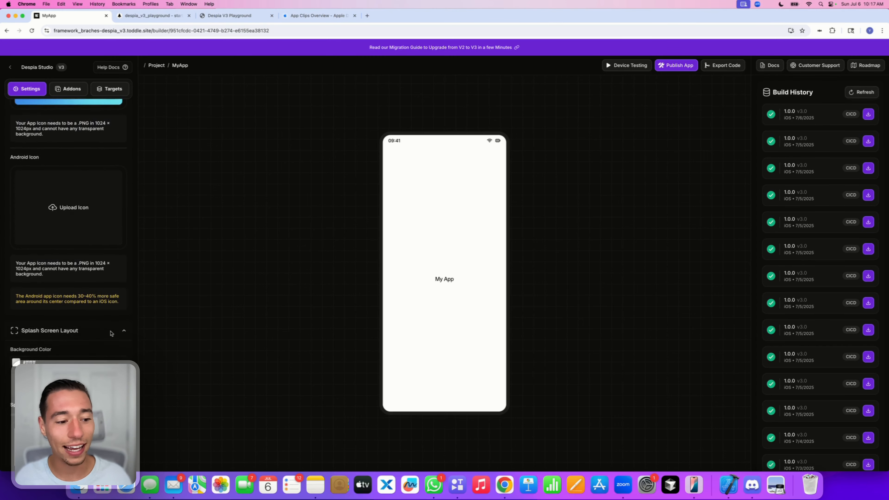
pyautogui.scroll(15, 110, 333)
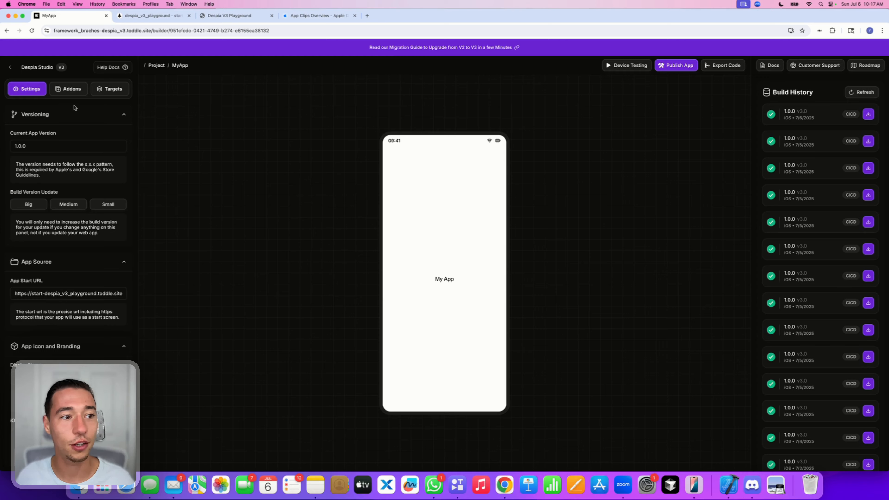
pyautogui.click(71, 91)
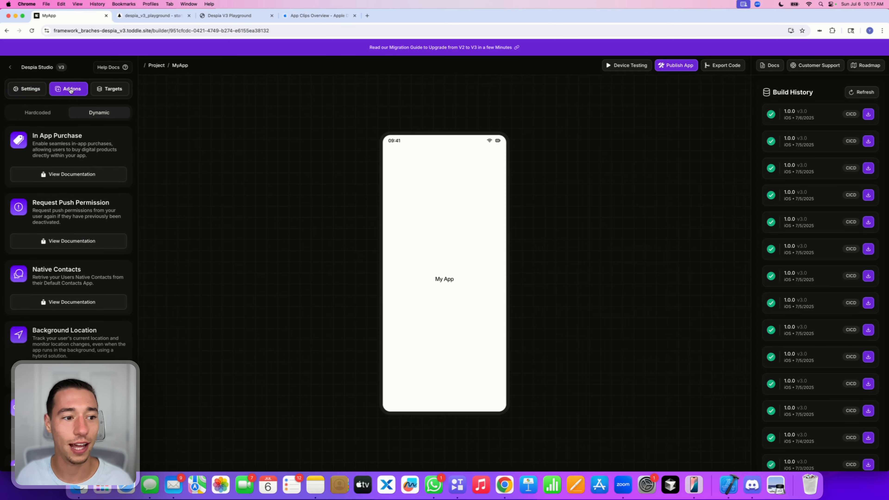
pyautogui.click(39, 115)
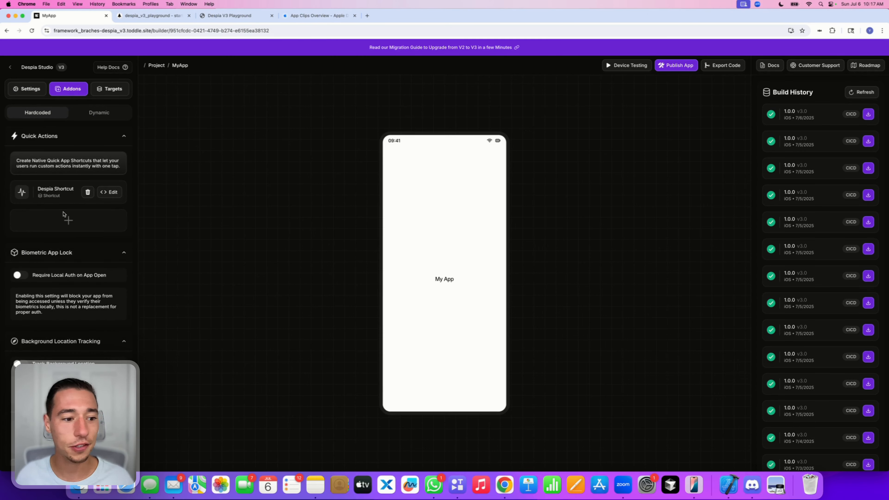
pyautogui.scroll(-3, 65, 220)
pyautogui.scroll(-20, 71, 314)
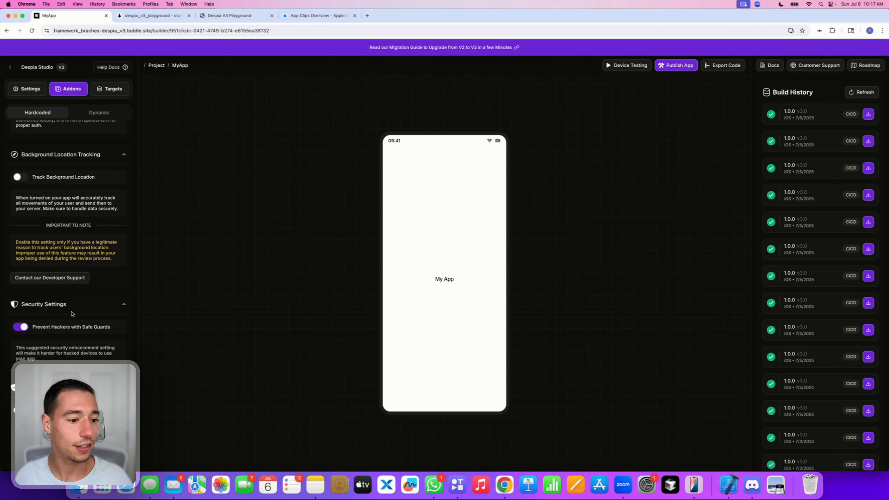
pyautogui.scroll(-1, 72, 313)
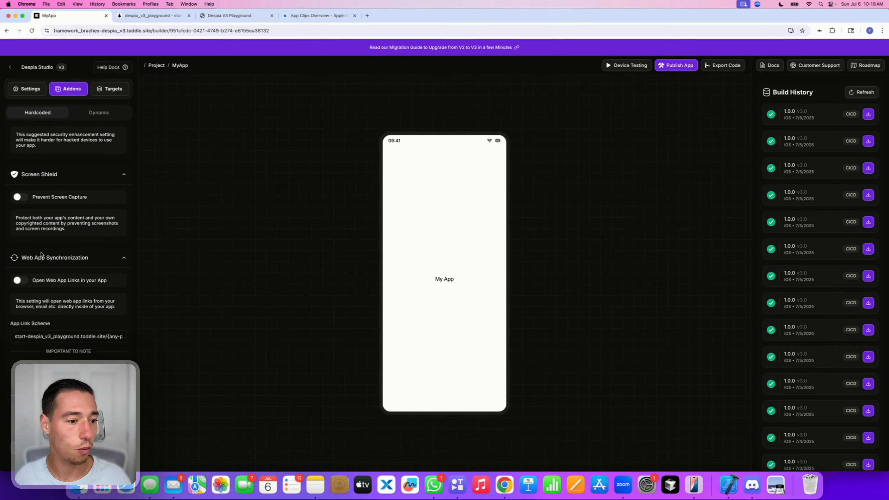
pyautogui.click(21, 281)
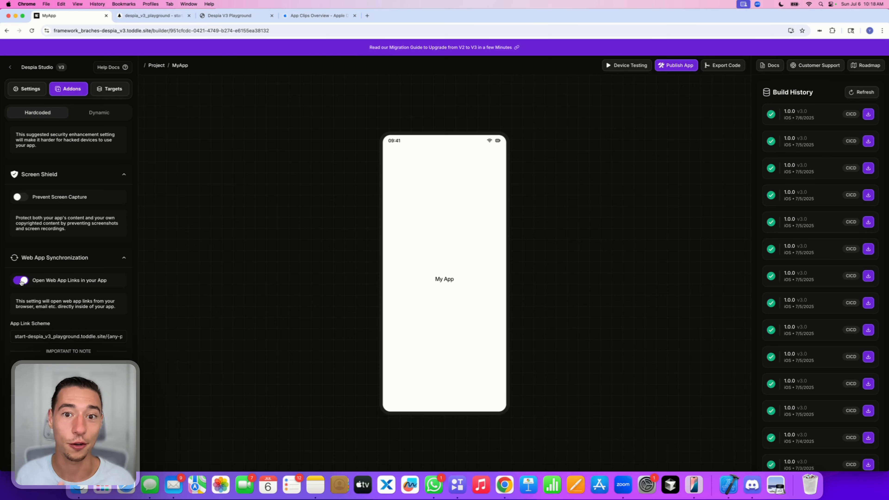
# - Examine the App Link Scheme and compare its domain with the App Start URL in the project settings
pyautogui.scroll(-5, 21, 282)
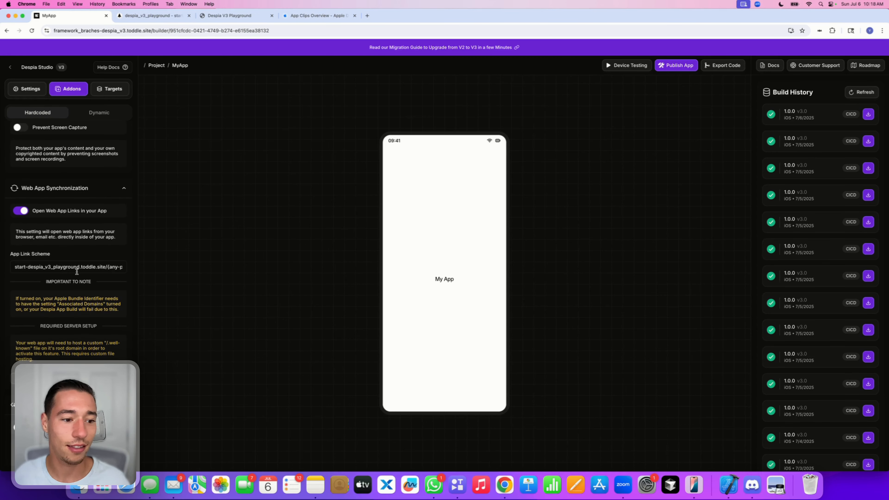
pyautogui.tripleClick(76, 269)
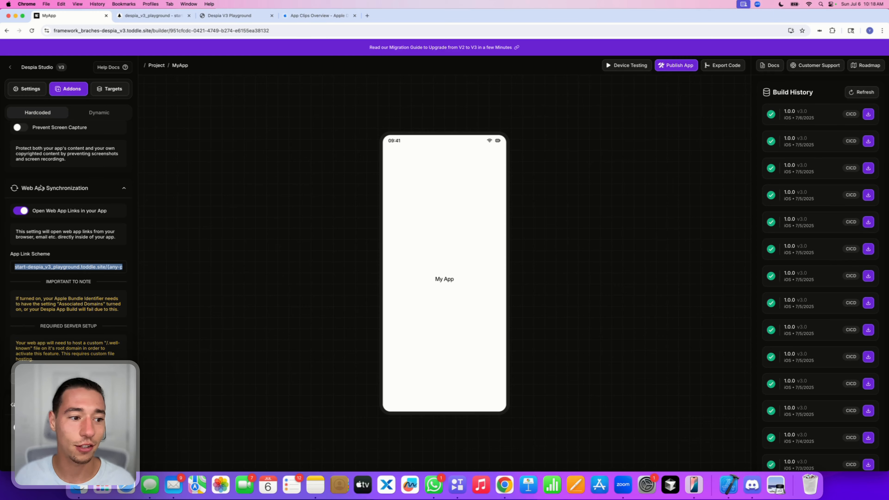
pyautogui.click(35, 90)
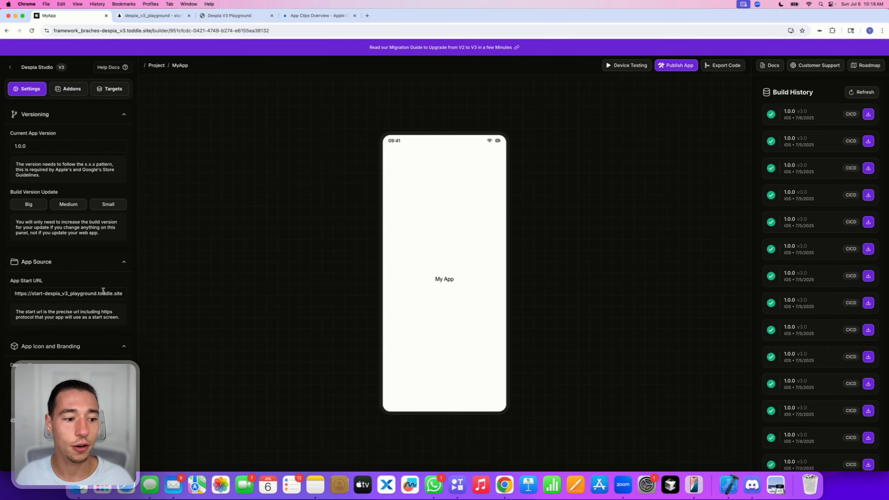
pyautogui.moveTo(114, 294); pyautogui.dragTo(81, 294)
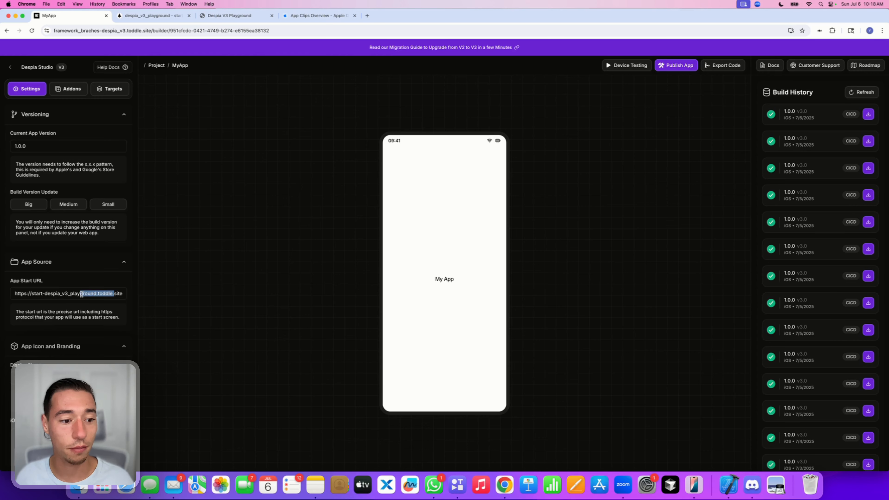
pyautogui.click(84, 294)
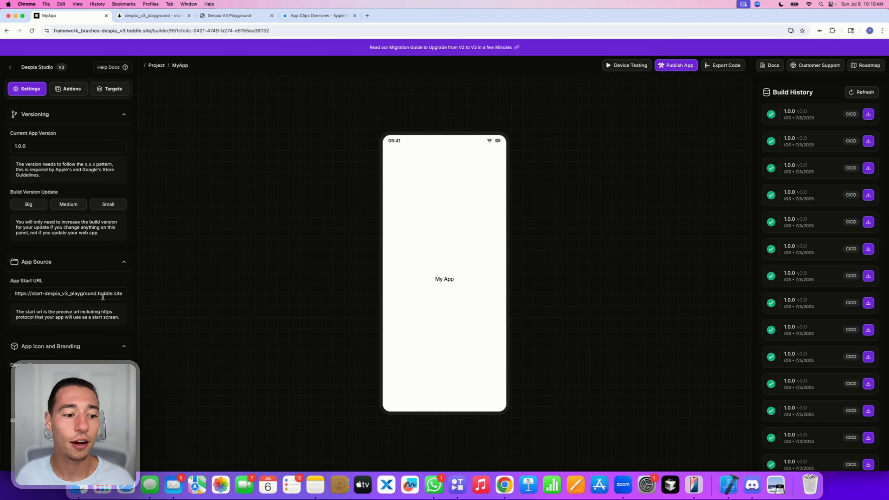
pyautogui.moveTo(98, 294); pyautogui.dragTo(123, 295)
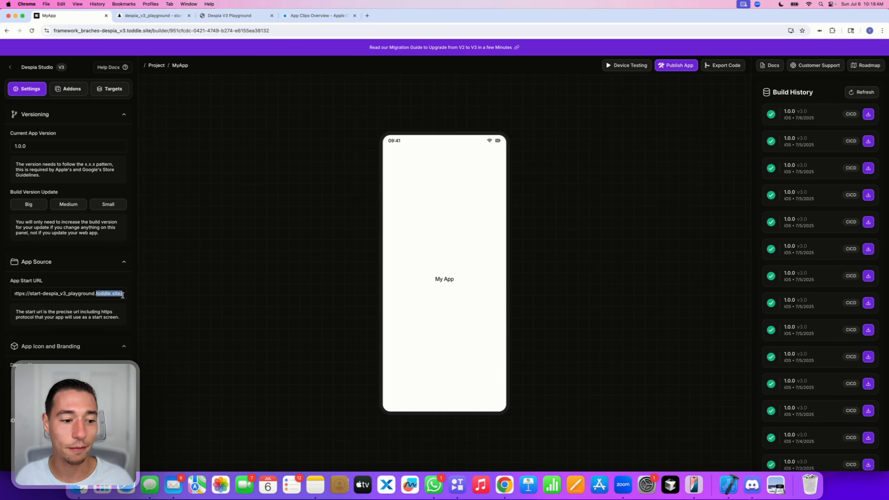
pyautogui.click(107, 284)
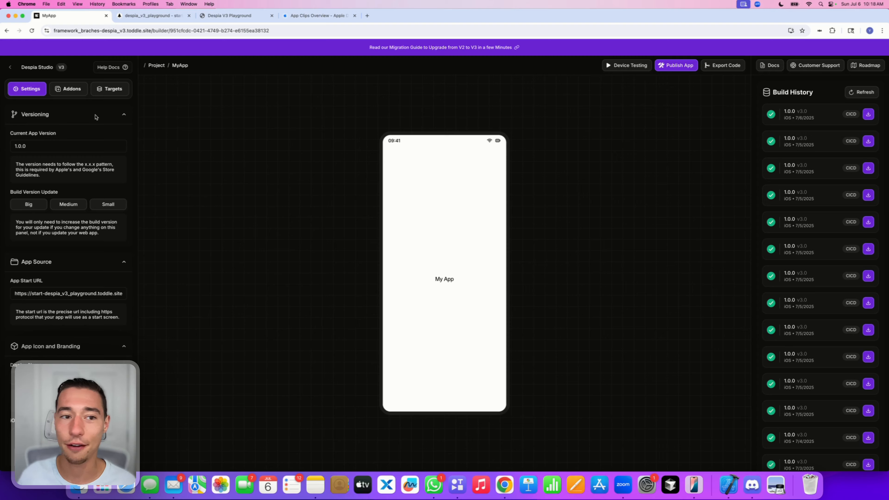
# - Turn the AppClip dependency off and on again in the project's targets, and open the AppClip editor
pyautogui.click(72, 91)
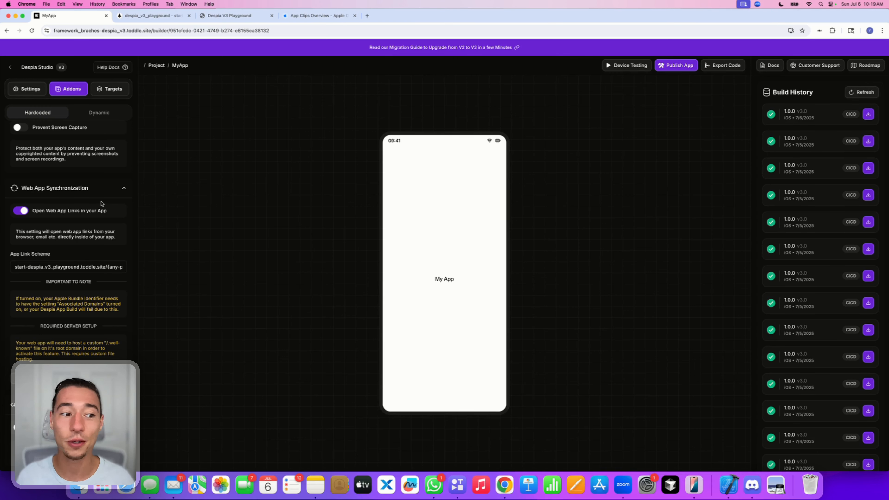
pyautogui.scroll(10, 27, 213)
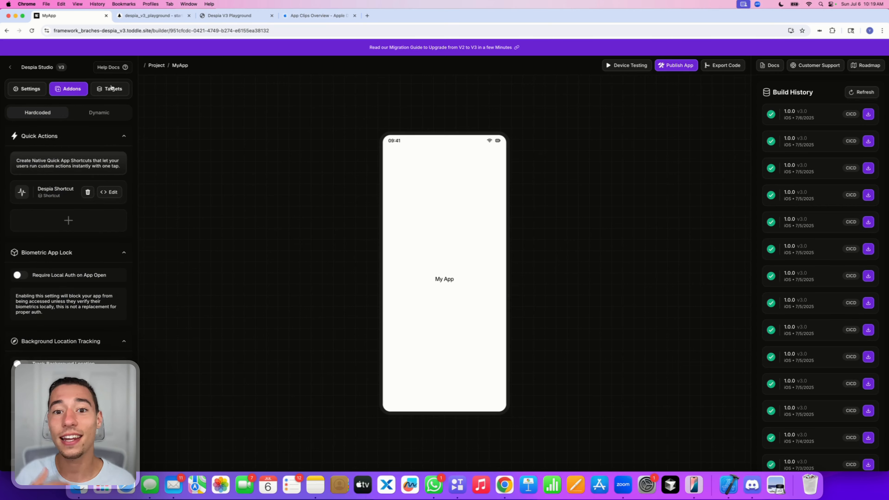
pyautogui.click(113, 92)
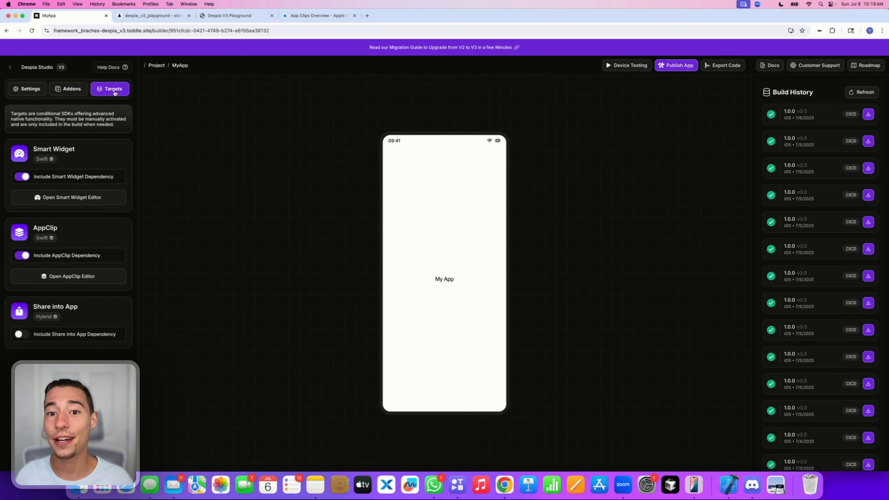
pyautogui.click(28, 256)
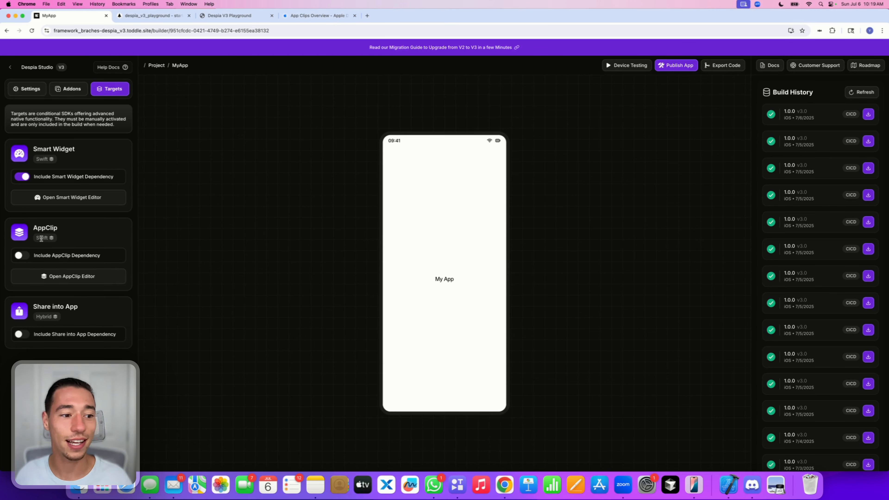
pyautogui.click(19, 256)
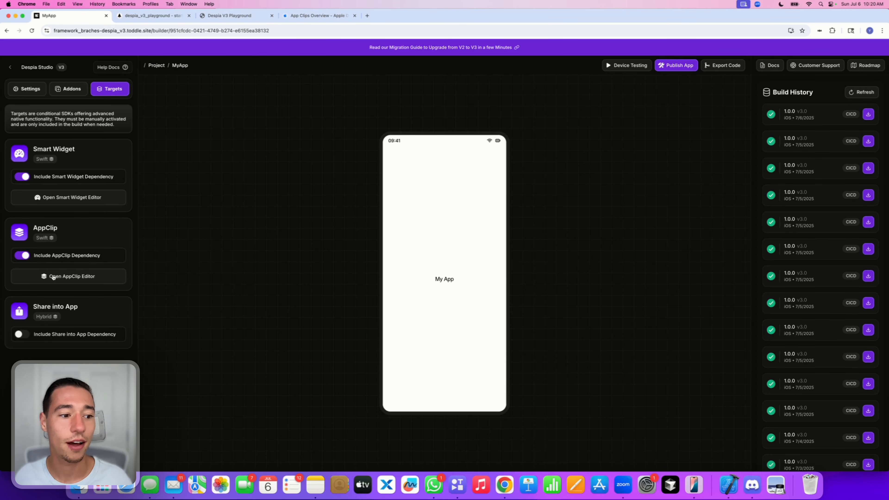
pyautogui.click(64, 276)
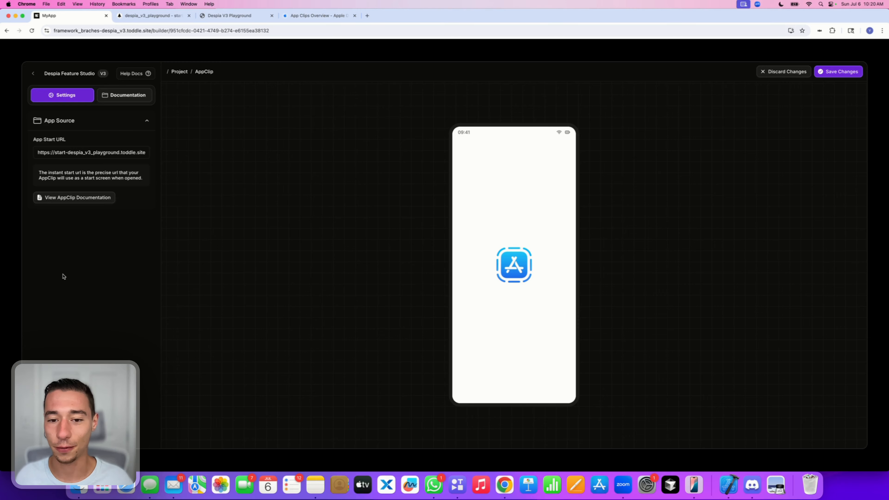
# - Open the live version of the AppClip page from the Nordcraft project, copy its web address and close the preview
pyautogui.tripleClick(114, 152)
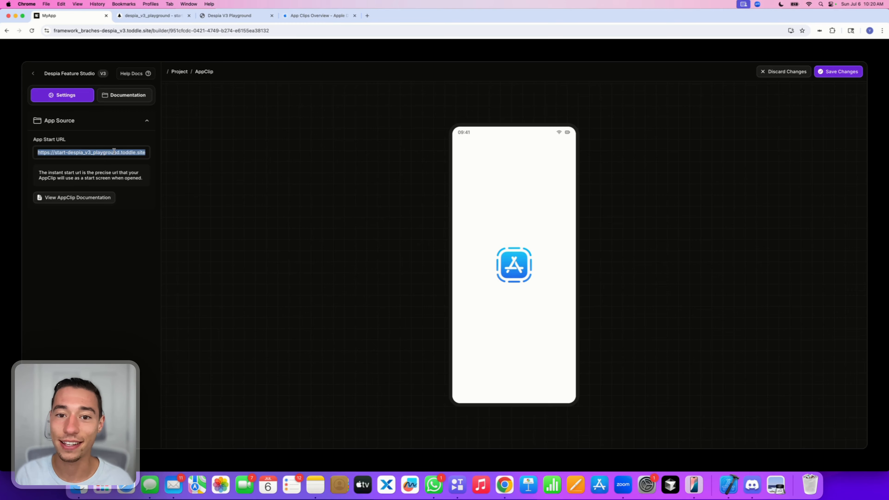
pyautogui.click(153, 16)
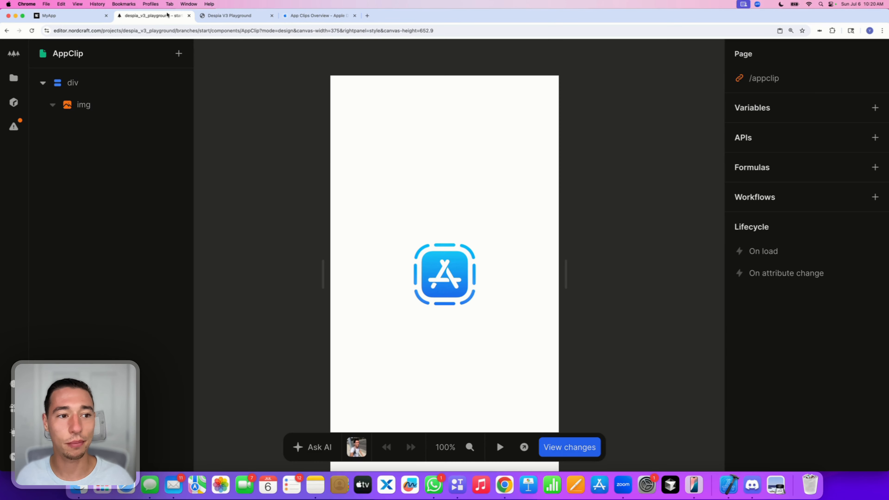
pyautogui.click(15, 79)
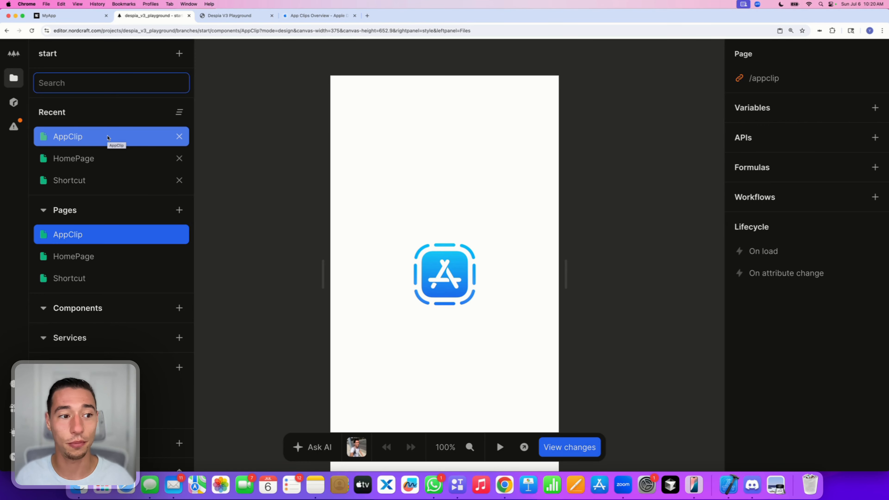
pyautogui.click(248, 223)
pyautogui.click(469, 271)
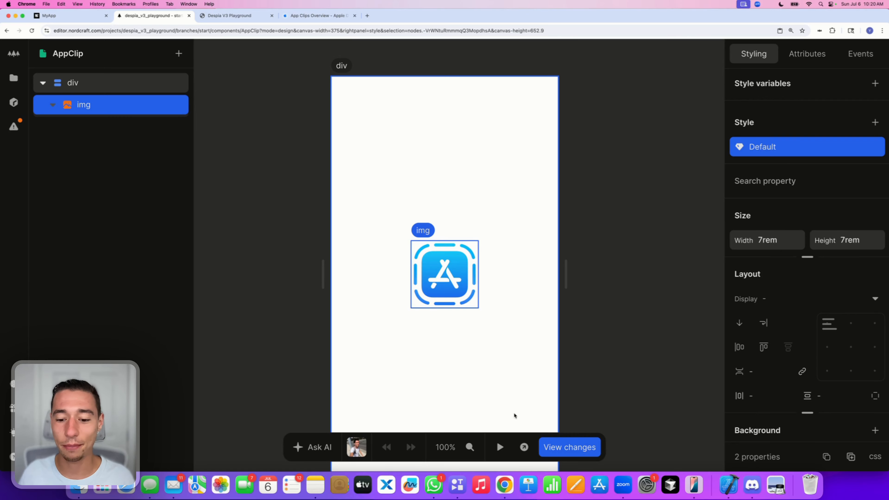
pyautogui.click(524, 447)
pyautogui.click(222, 31)
pyautogui.press('super+c')
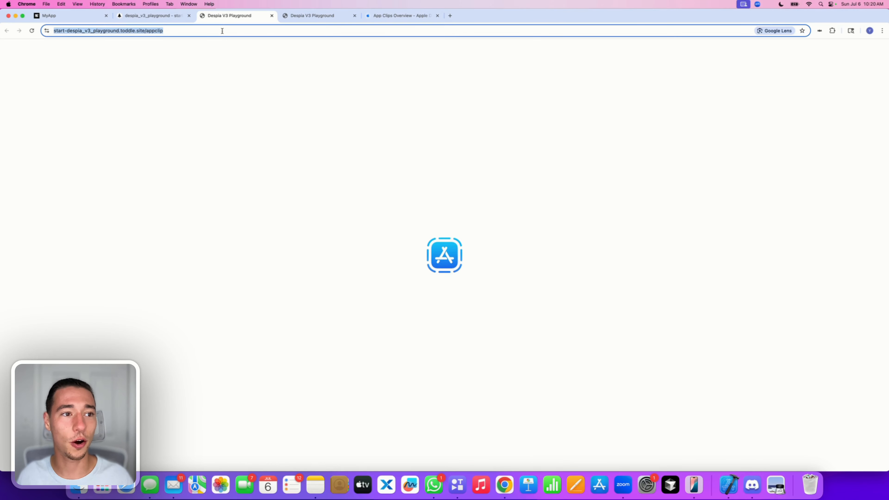
pyautogui.click(271, 16)
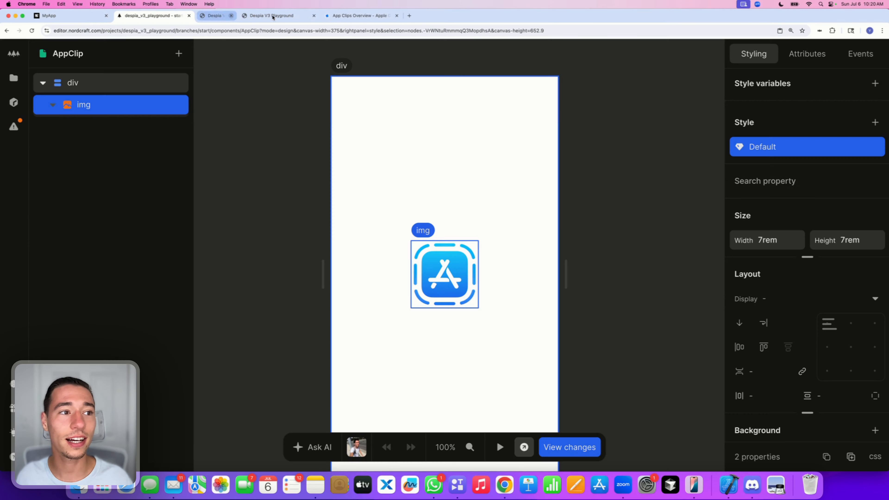
pyautogui.click(104, 14)
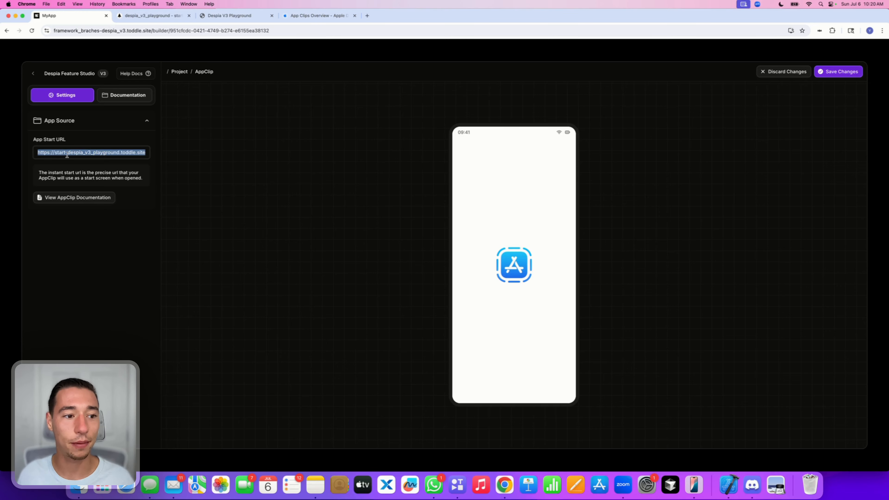
pyautogui.click(79, 153)
pyautogui.press('super+v')
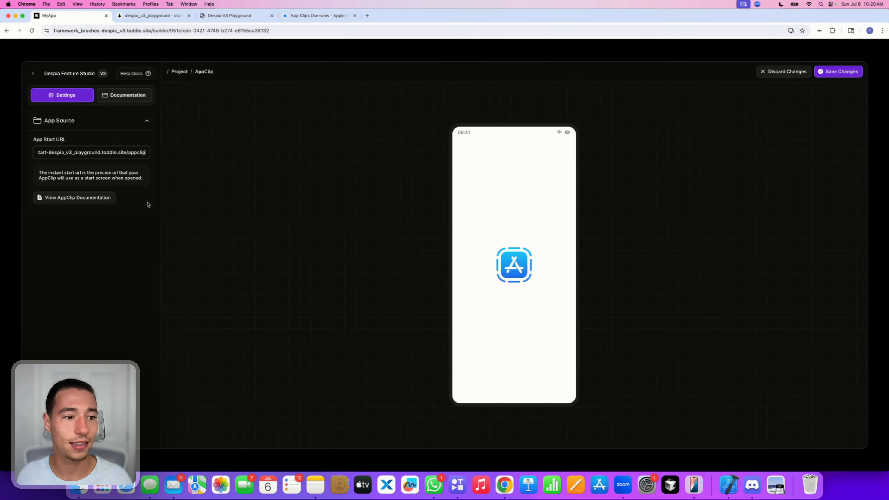
pyautogui.tripleClick(134, 152)
pyautogui.press('super+c')
pyautogui.press('BackSpace')
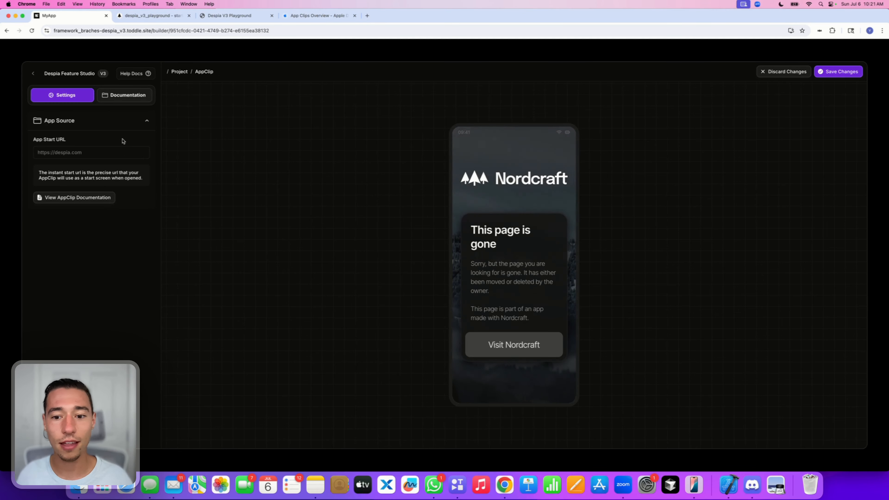
pyautogui.click(114, 152)
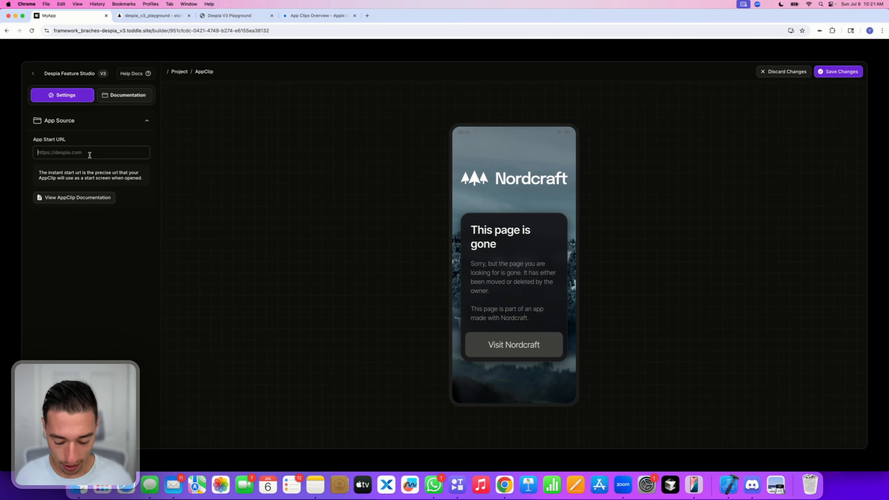
pyautogui.write('https:')
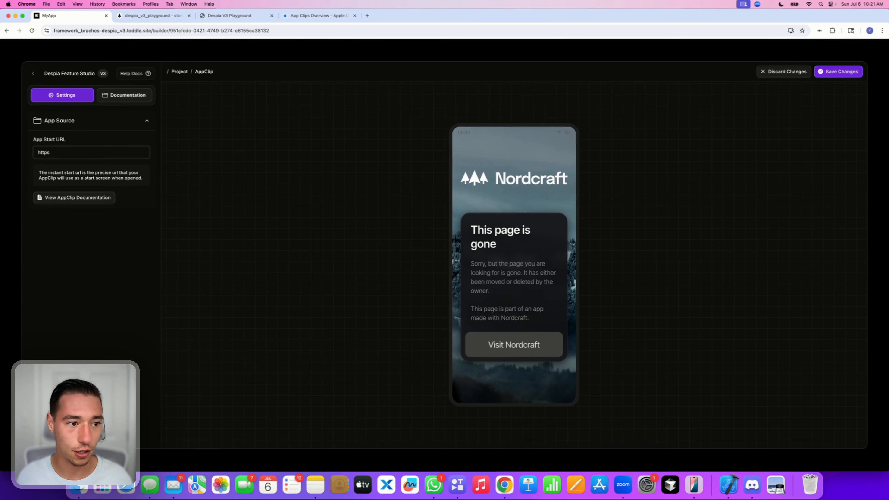
pyautogui.write('//des')
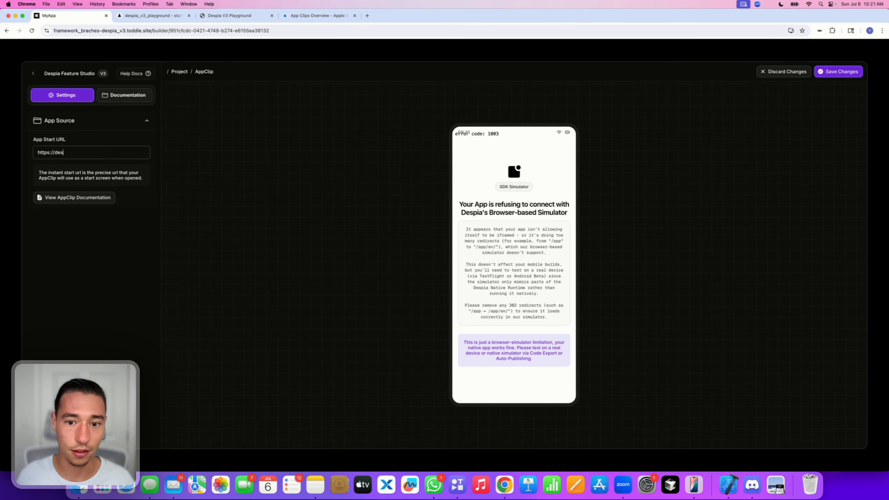
pyautogui.press('BackSpace')
pyautogui.write('expa')
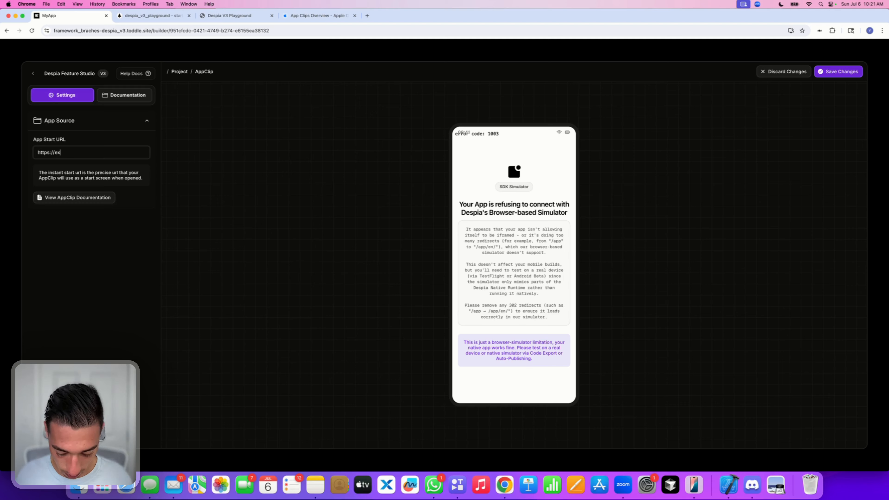
pyautogui.press('BackSpace')
pyautogui.press('BackSpace')
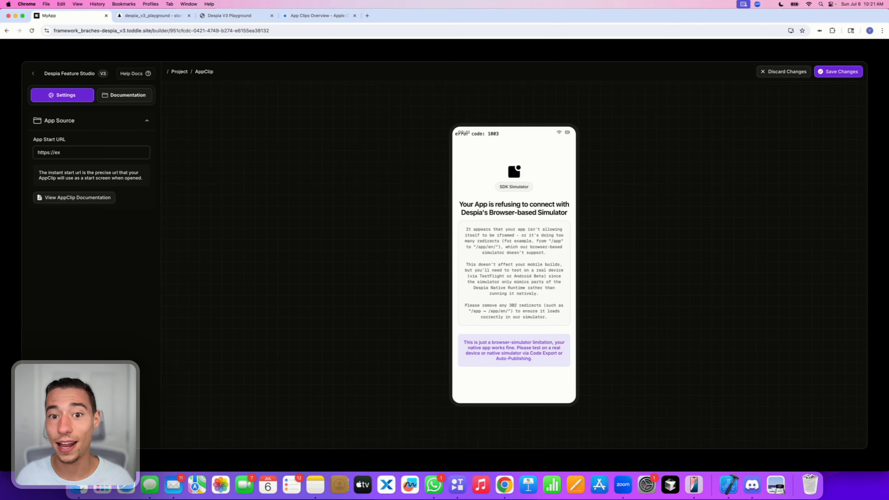
pyautogui.write('ample.com')
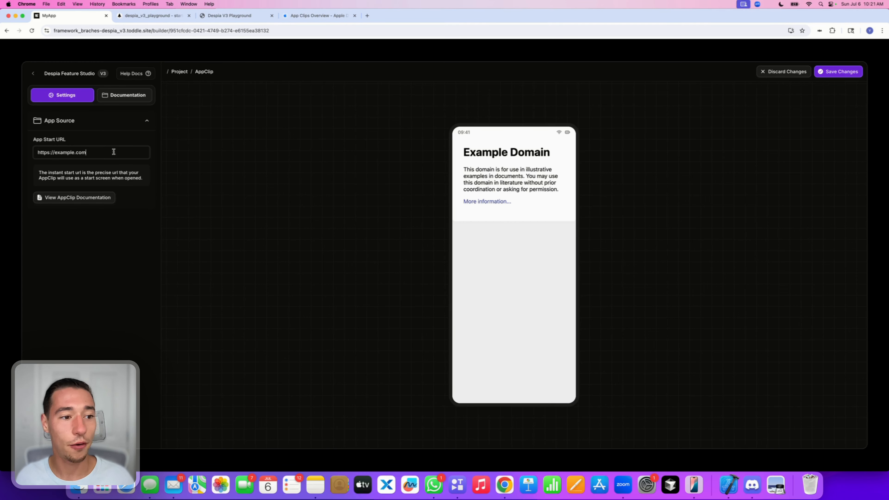
pyautogui.moveTo(113, 151); pyautogui.dragTo(38, 149)
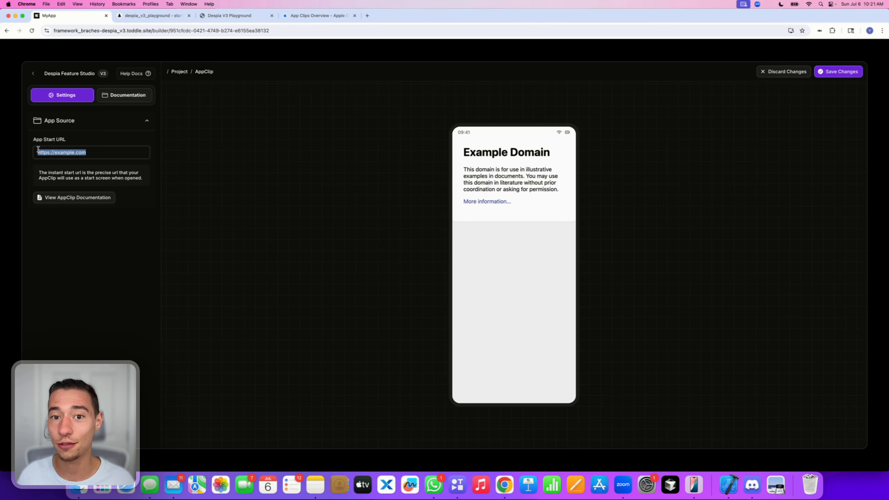
pyautogui.press('super+v')
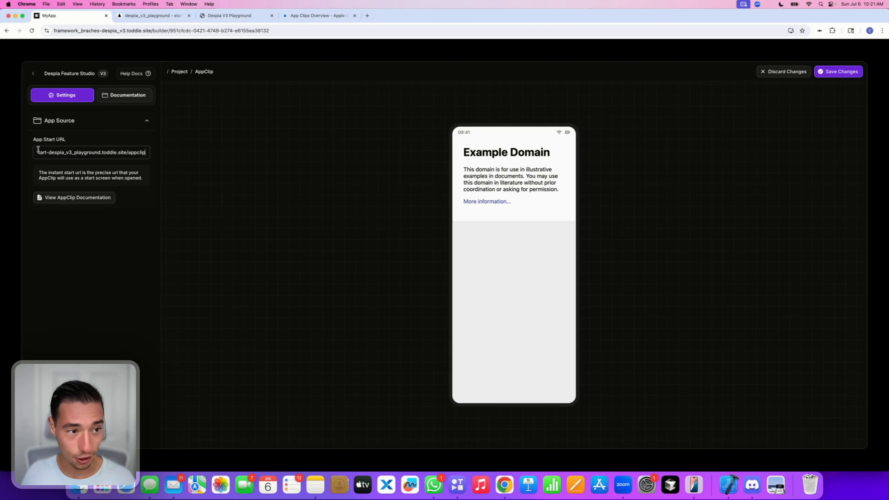
pyautogui.click(94, 144)
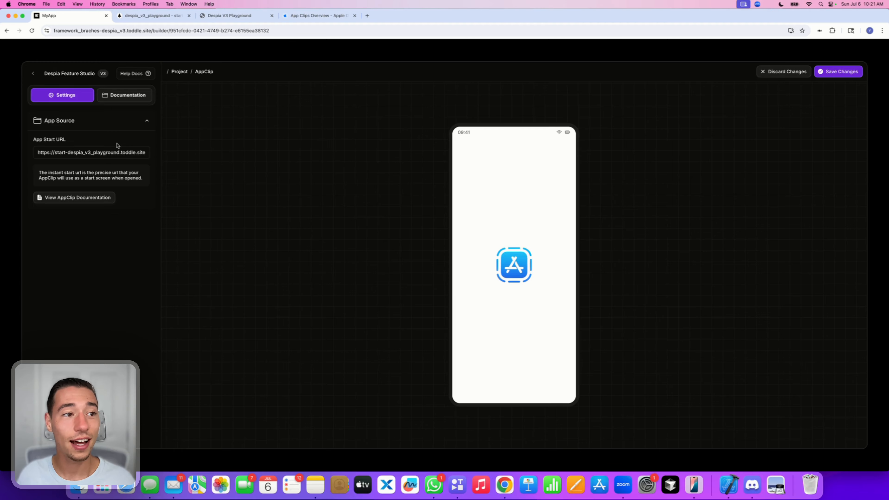
pyautogui.click(841, 73)
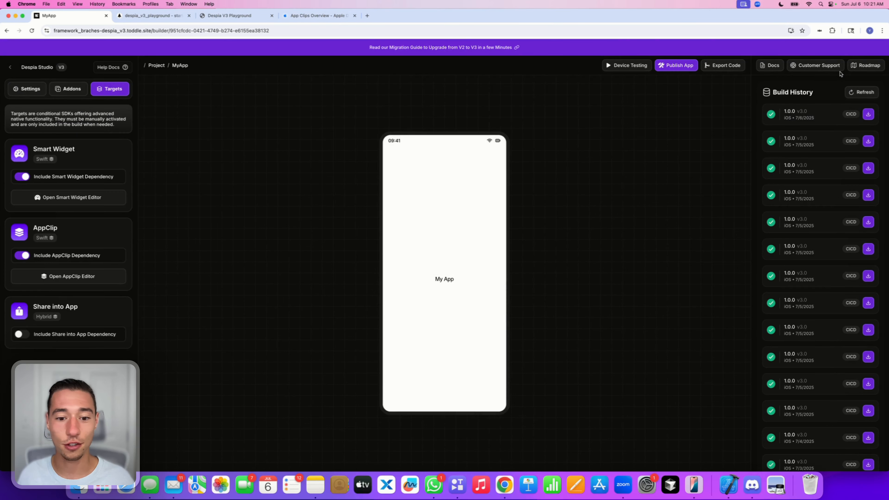
pyautogui.click(77, 276)
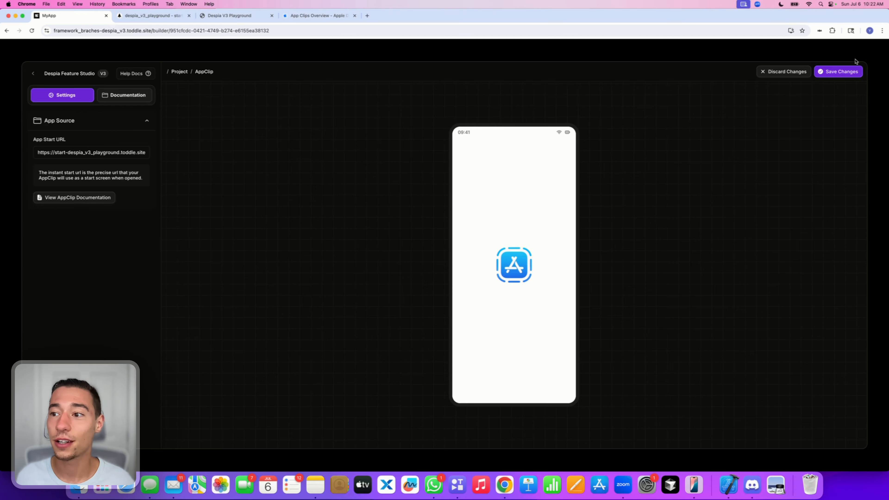
pyautogui.click(841, 72)
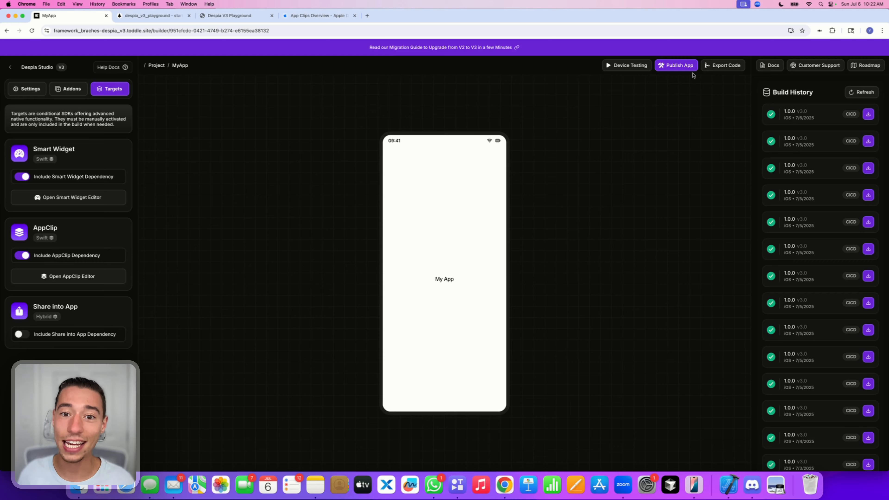
# - Publish the project for Apple iOS and close the One-Click Deployment view
pyautogui.click(680, 68)
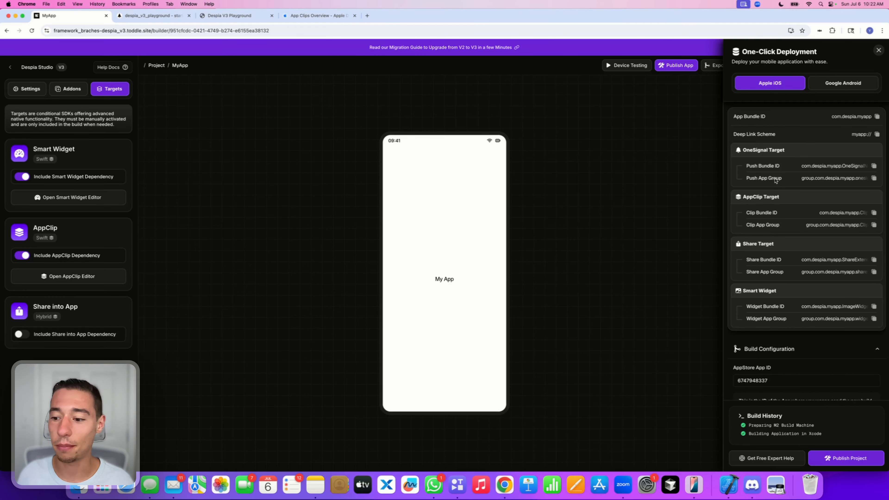
pyautogui.click(839, 456)
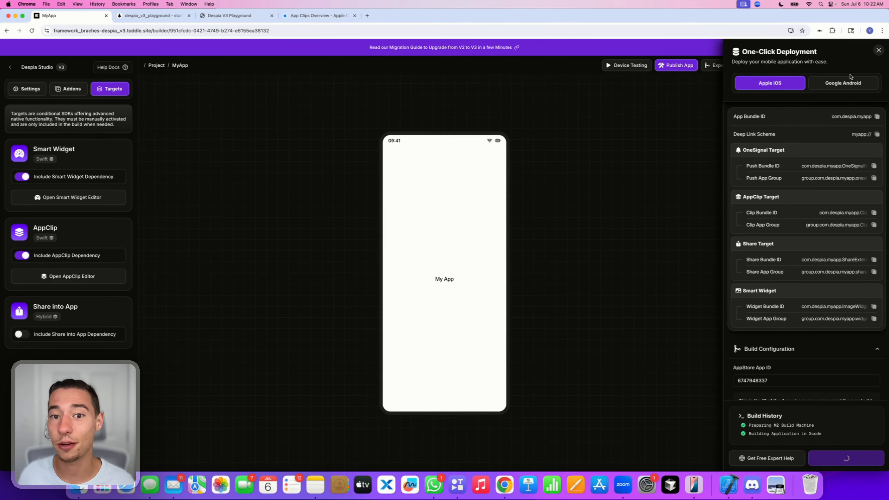
pyautogui.click(879, 50)
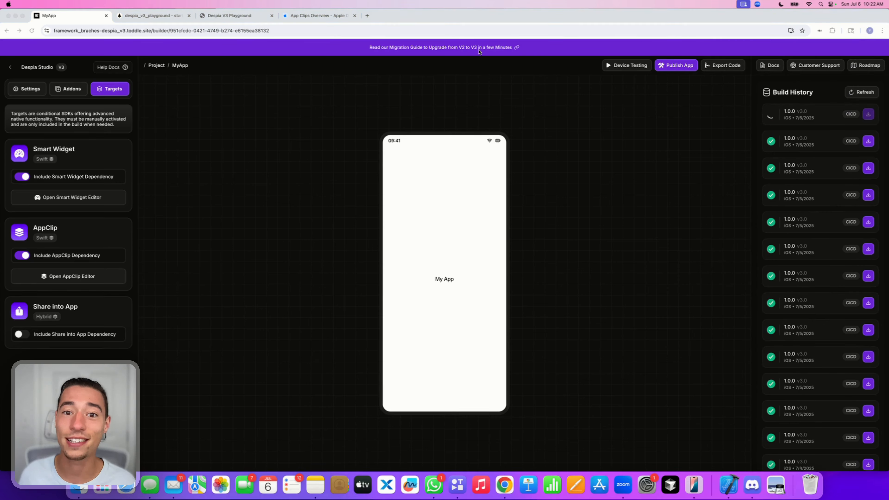
# - Switch to iPhone Mirroring and update the MyApp - Made in Despia beta in TestFlight
pyautogui.click(694, 485)
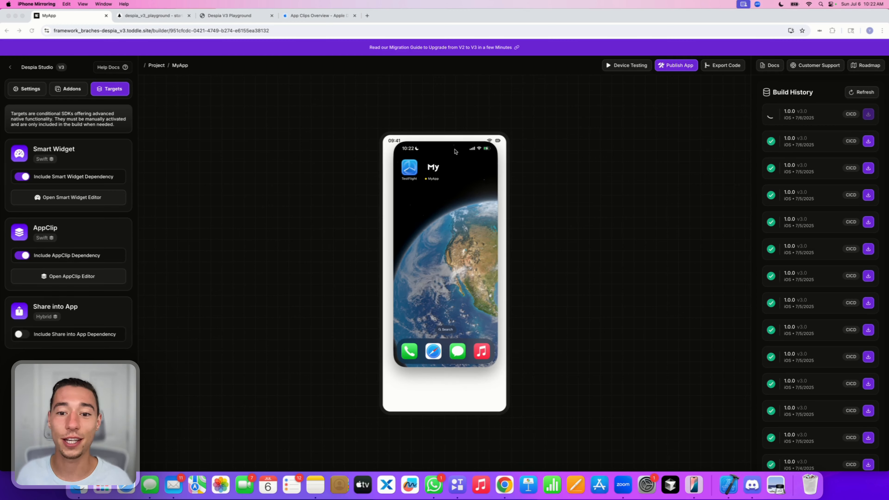
pyautogui.moveTo(449, 136)
pyautogui.moveTo(449, 136); pyautogui.dragTo(446, 136)
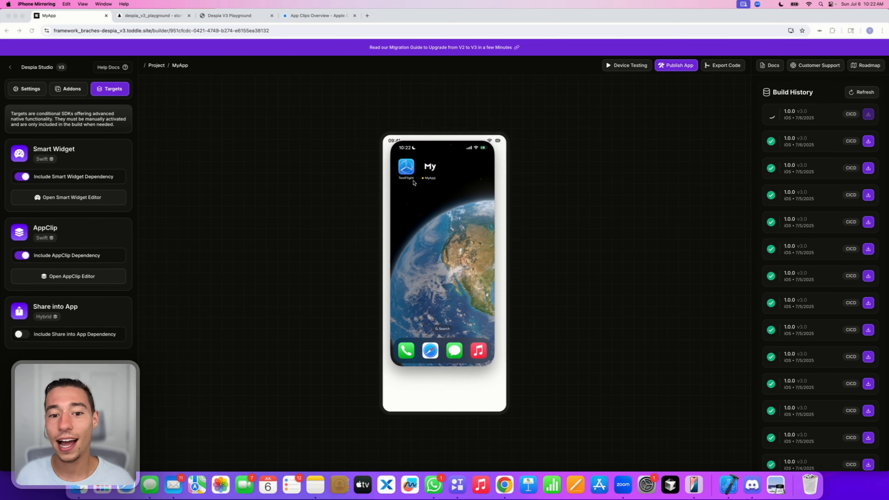
pyautogui.click(407, 168)
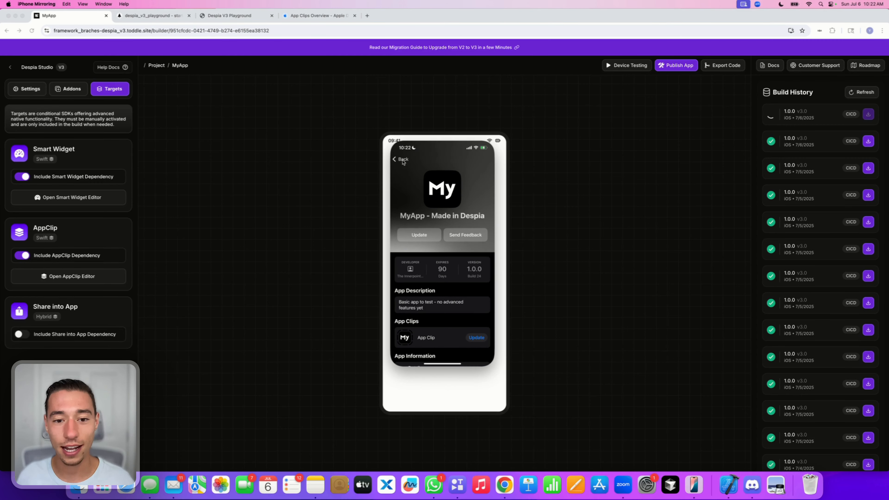
pyautogui.click(423, 237)
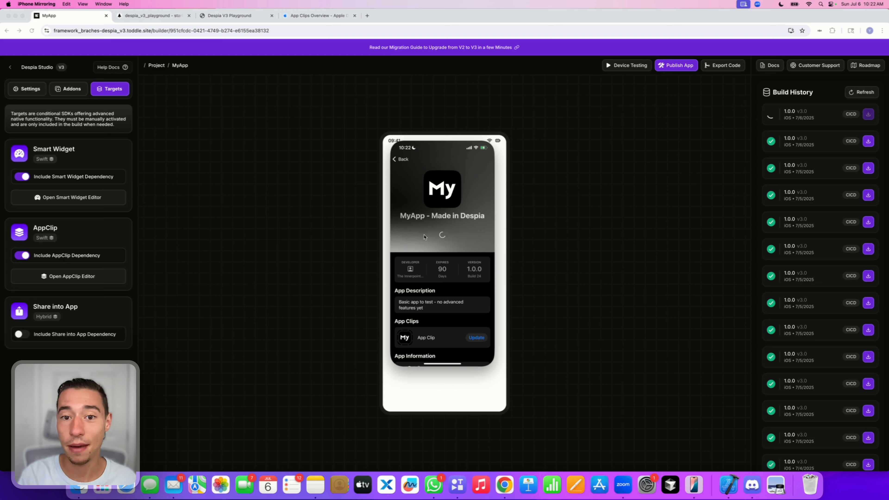
# - Install the App Clip update for MyApp from TestFlight in place of the full beta app, and launch the clip
pyautogui.scroll(-3, 426, 252)
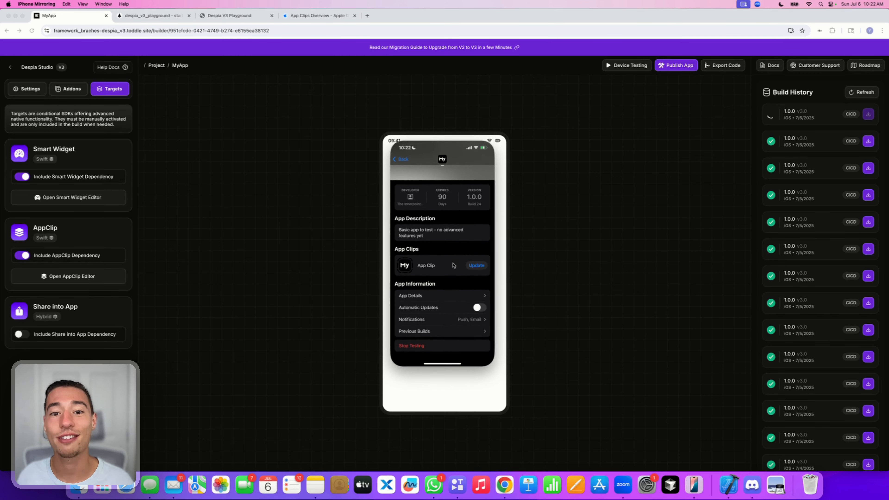
pyautogui.click(475, 265)
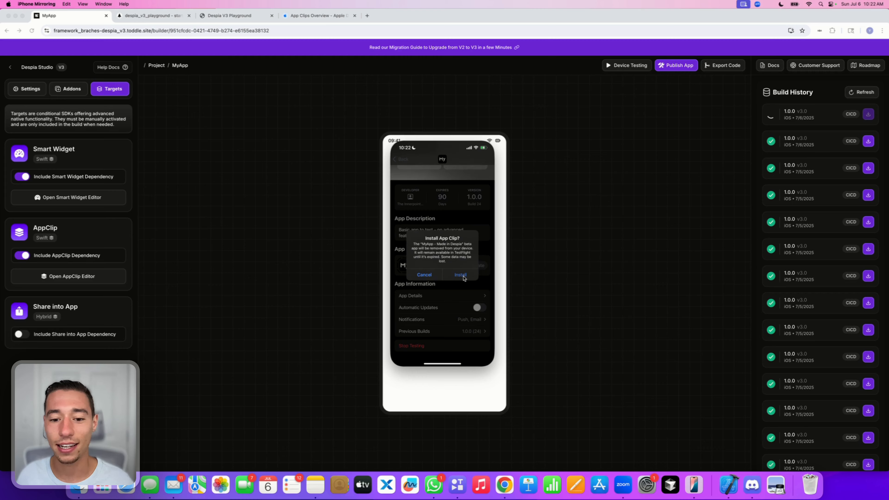
pyautogui.click(460, 275)
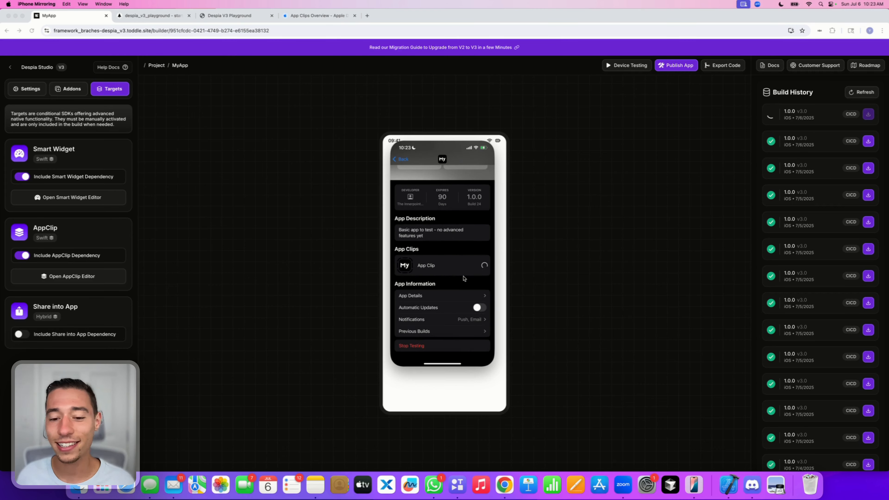
pyautogui.click(474, 267)
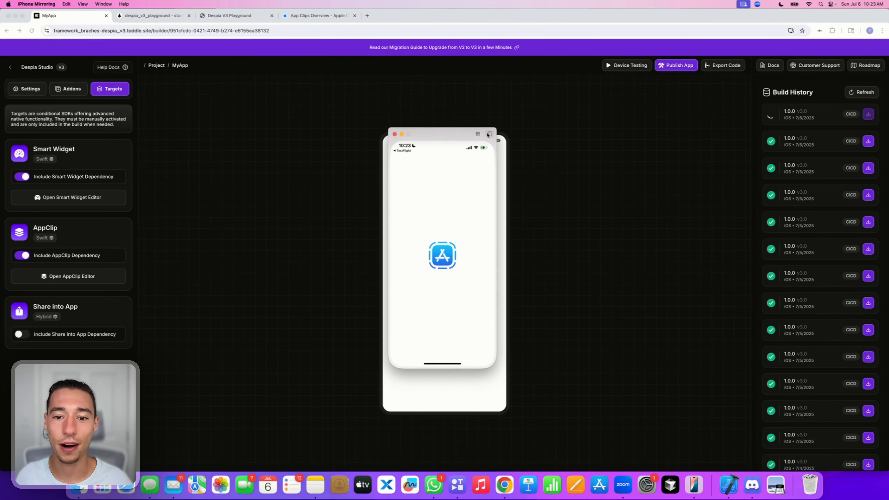
# - Quit the running MyApp App Clip on the mirrored iPhone and relaunch it from TestFlight
pyautogui.click(489, 134)
pyautogui.click(469, 257)
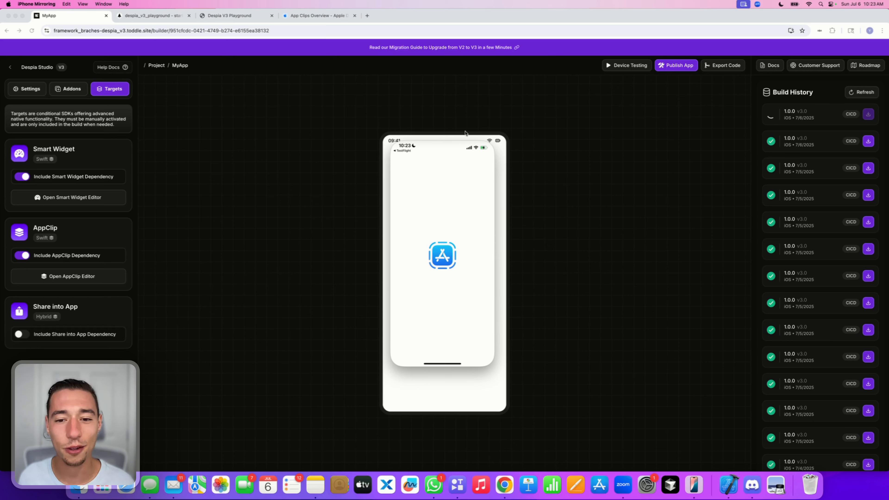
pyautogui.moveTo(475, 141)
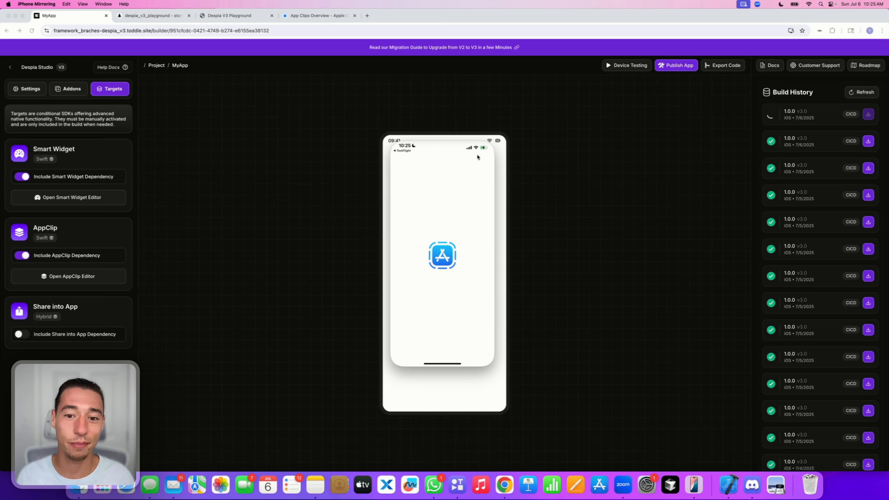
pyautogui.click(488, 136)
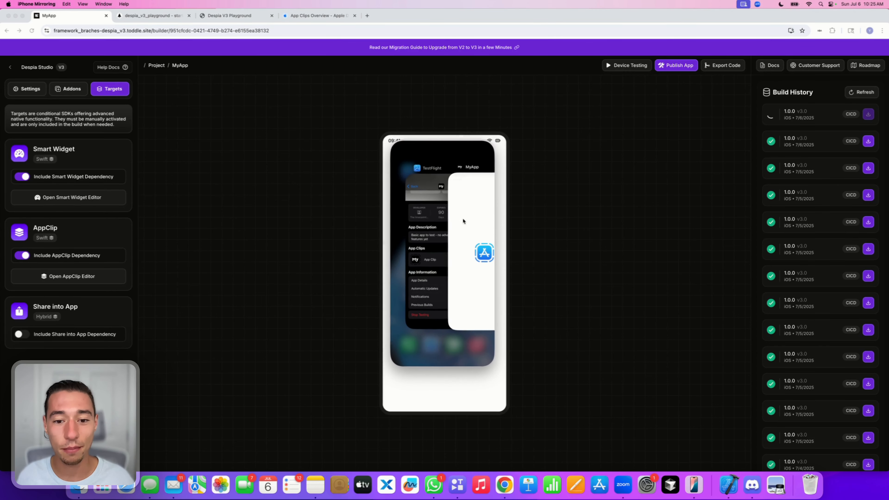
pyautogui.moveTo(465, 247); pyautogui.dragTo(461, 174)
pyautogui.click(450, 211)
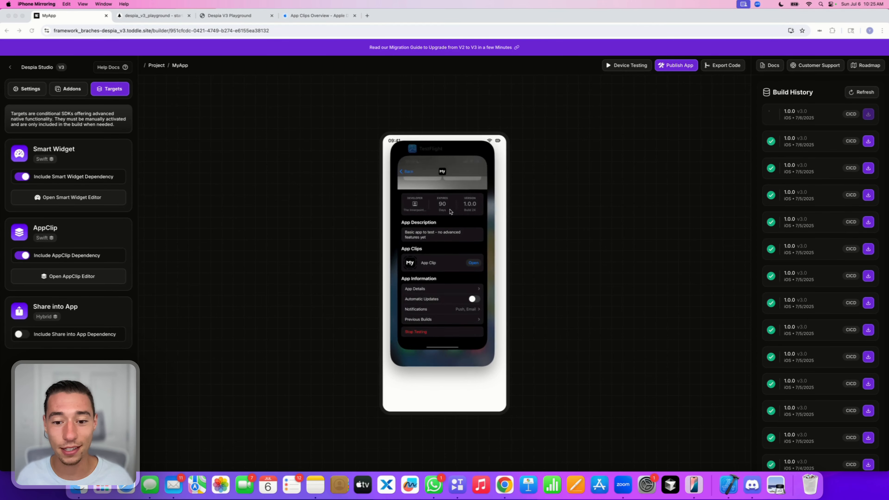
pyautogui.click(478, 266)
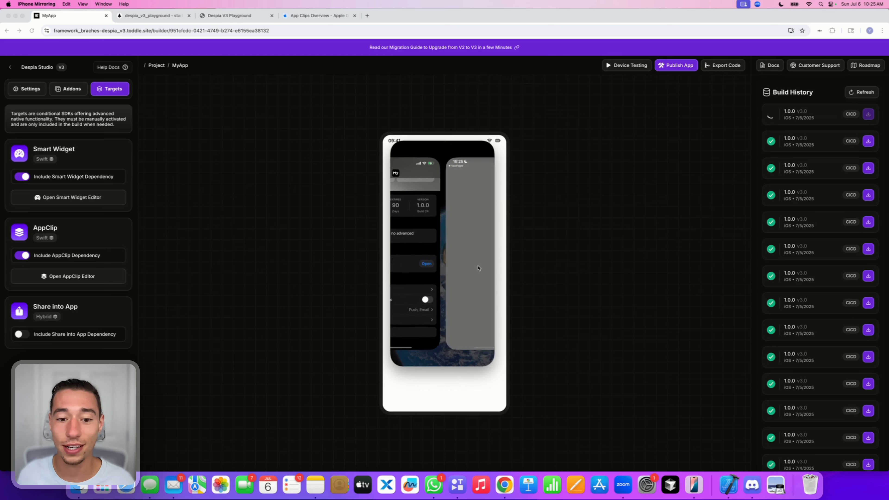